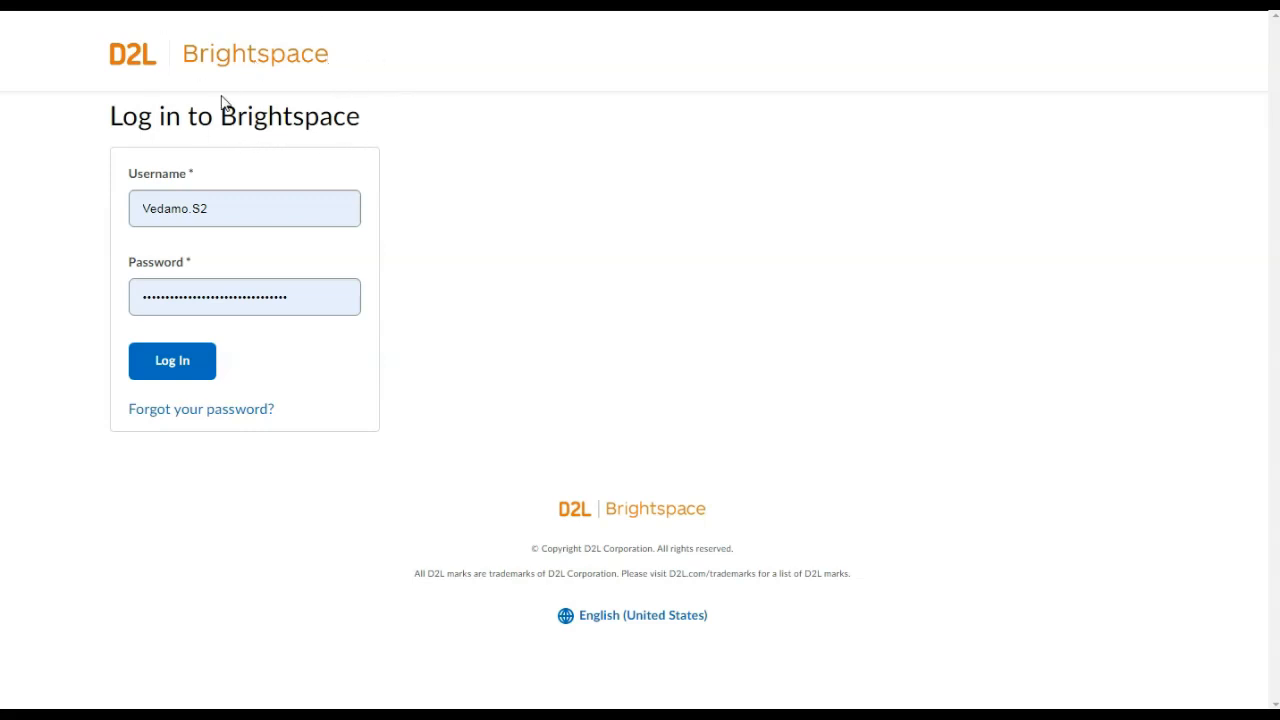
Step: Log in to Brightspace with the saved student username and password
click(135, 195)
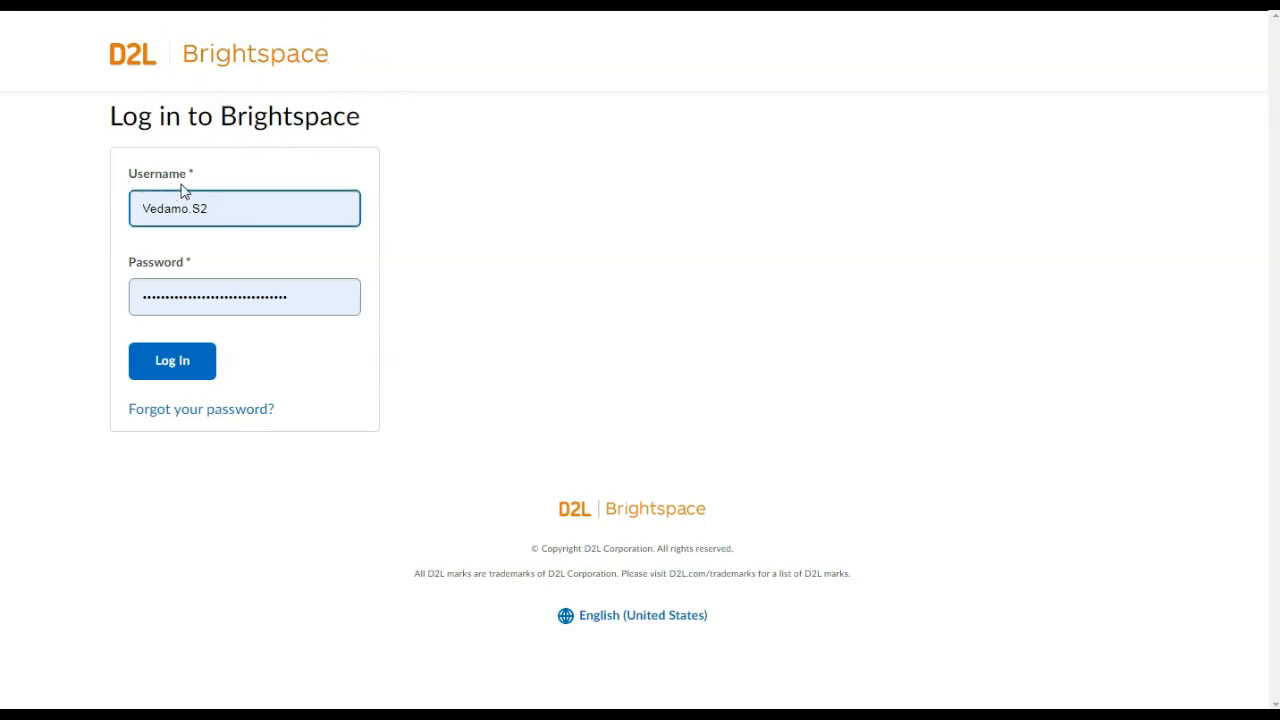
click(140, 276)
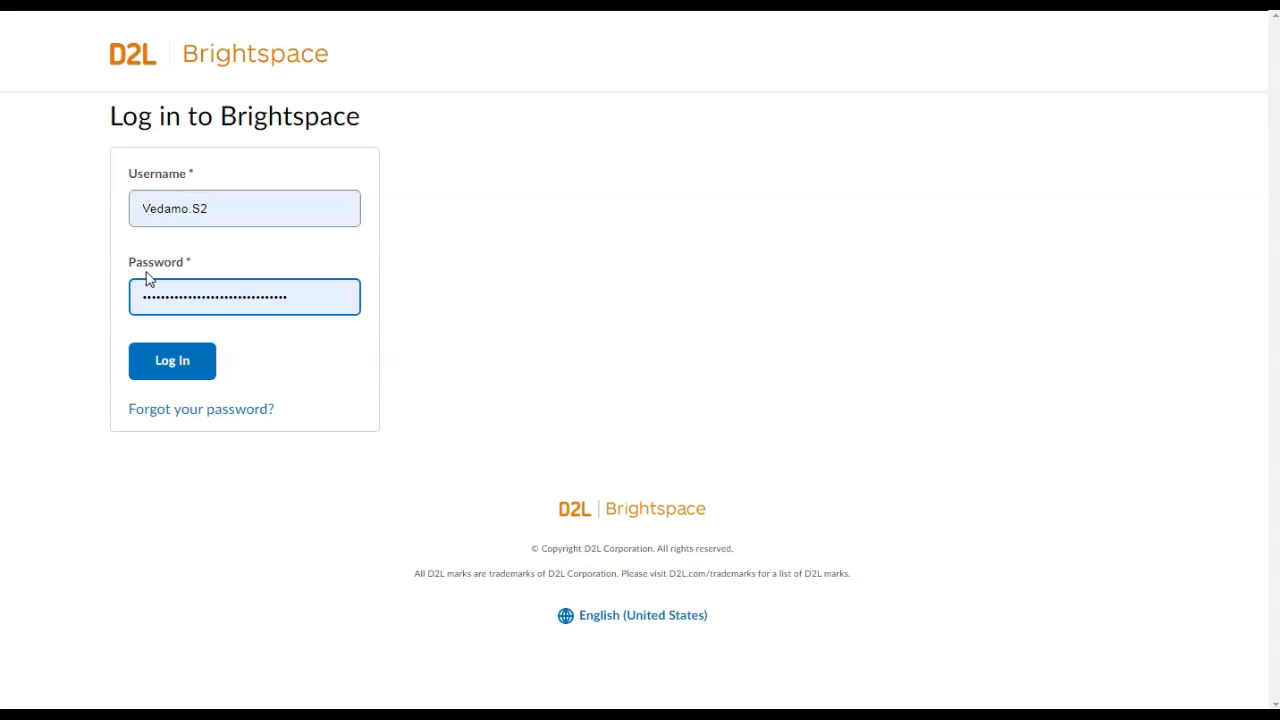
click(176, 361)
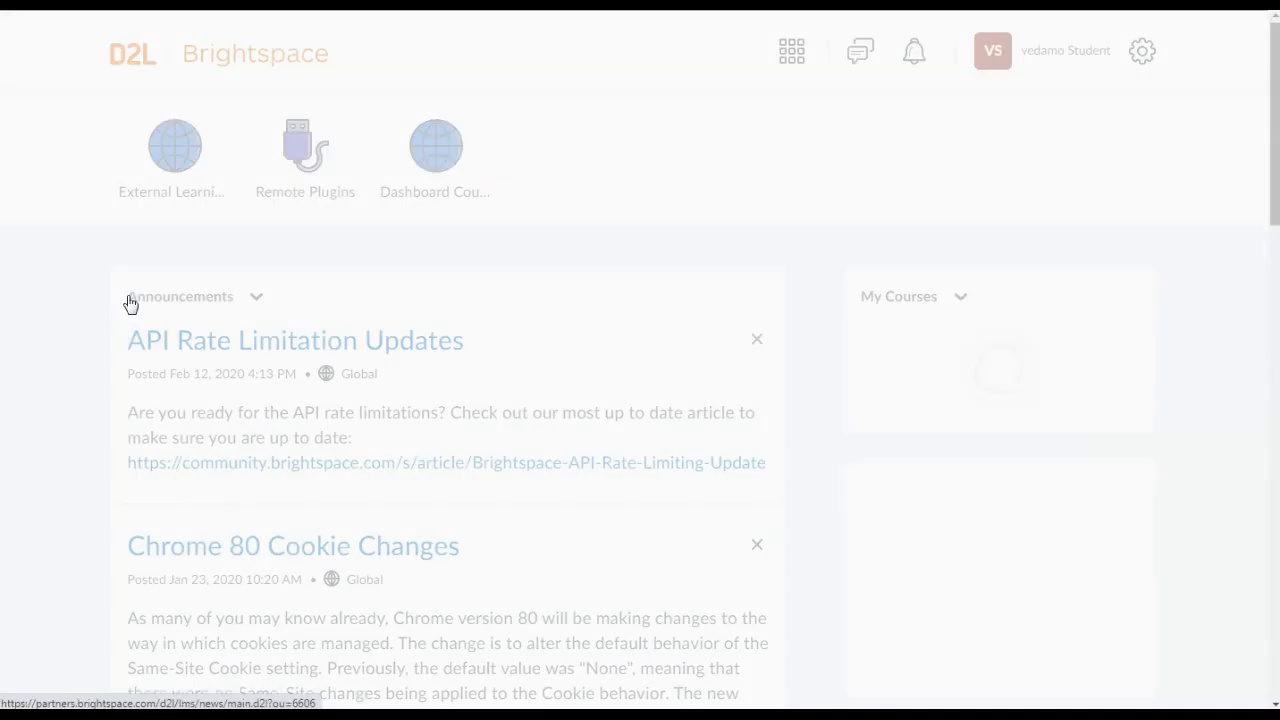
Step: Choose Vedamo Course 1 from the course selector grid
click(791, 52)
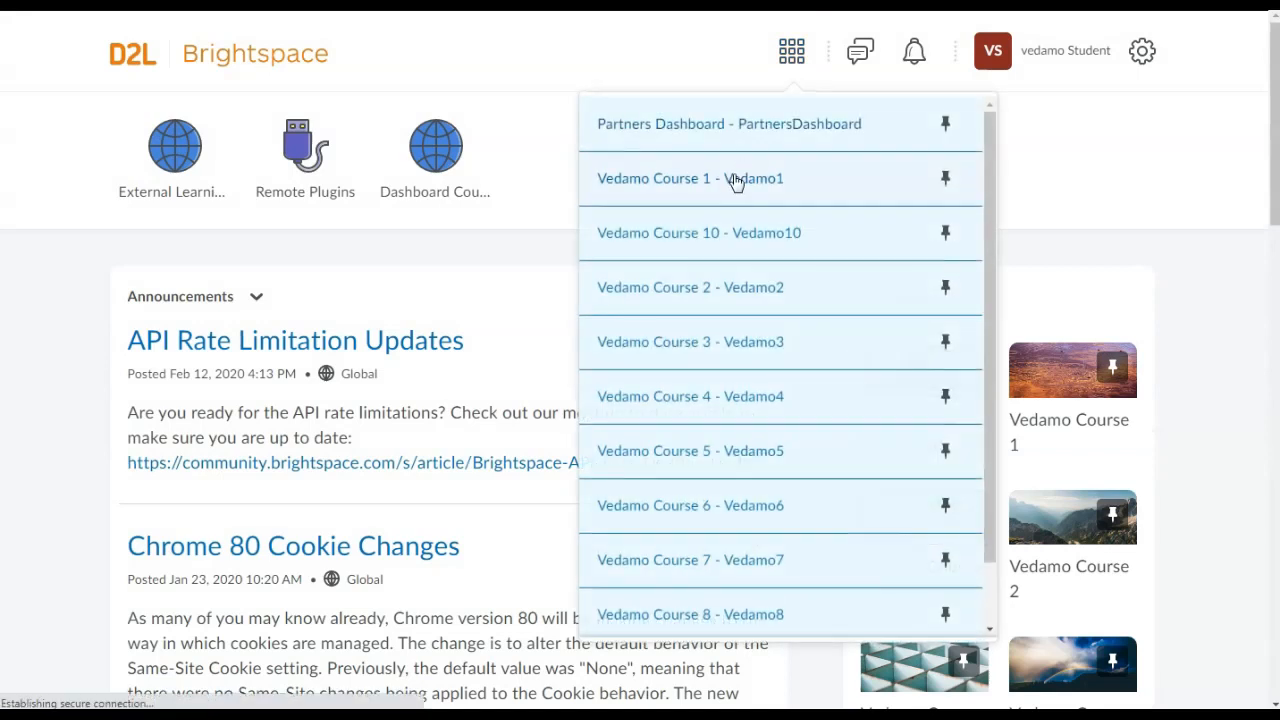
click(766, 177)
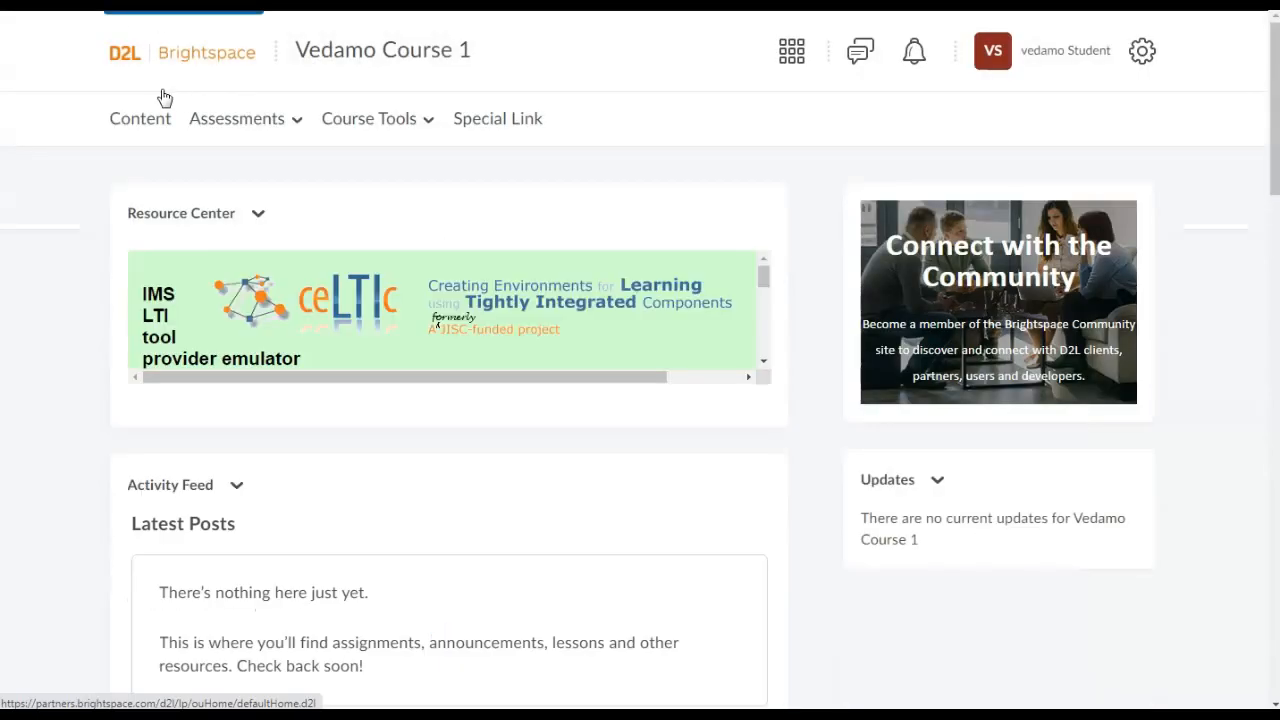
Step: Launch VEDAMO Virtual Classroom from New Unit in Content and enter the classroom to begin device checks
click(140, 118)
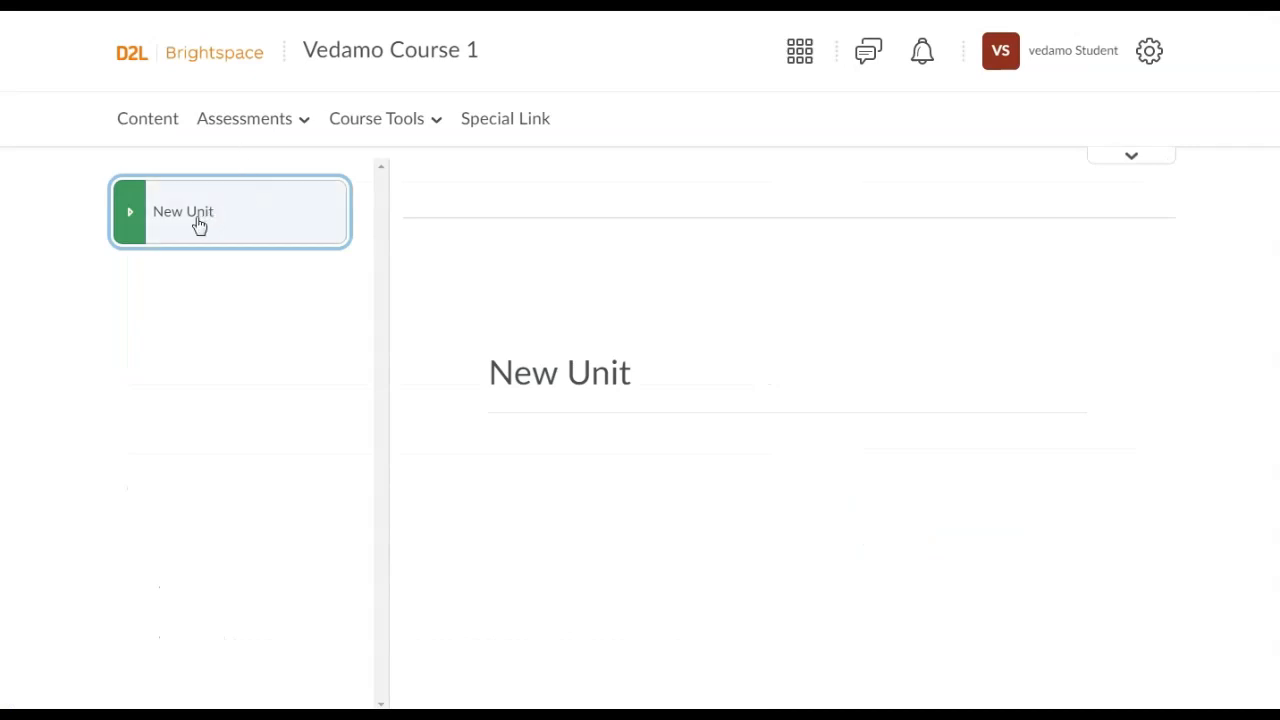
click(200, 215)
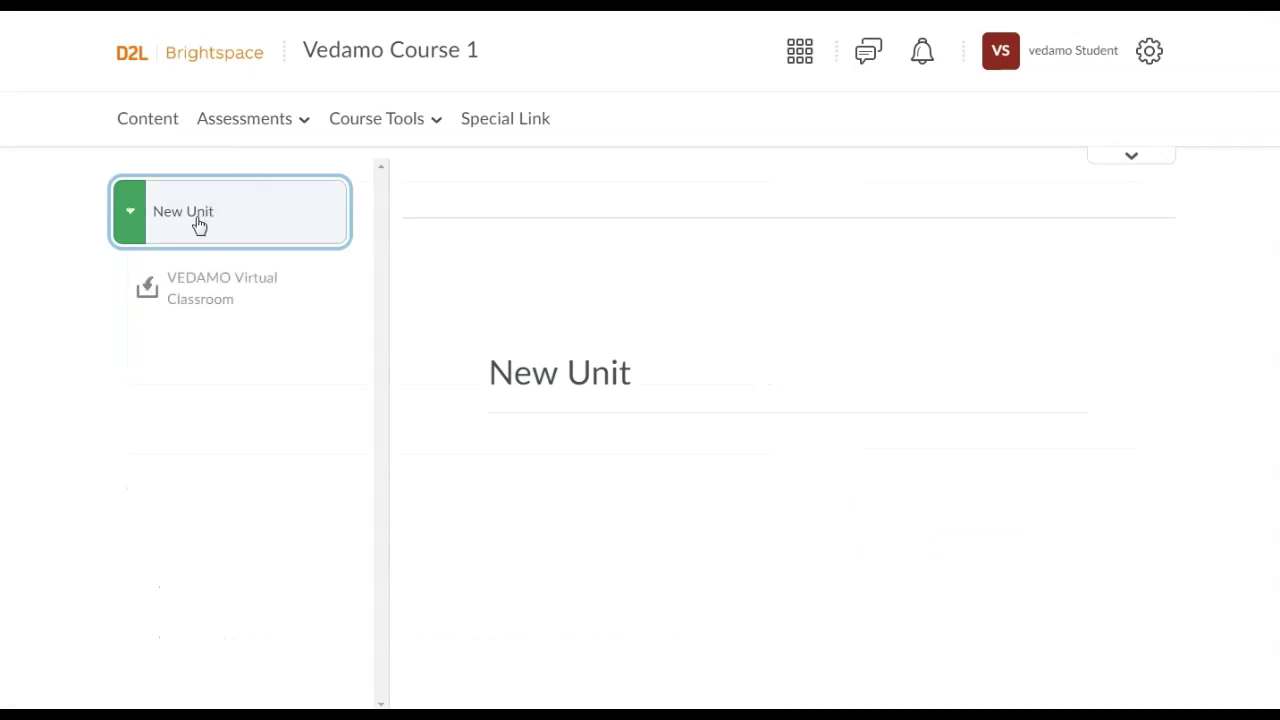
click(226, 300)
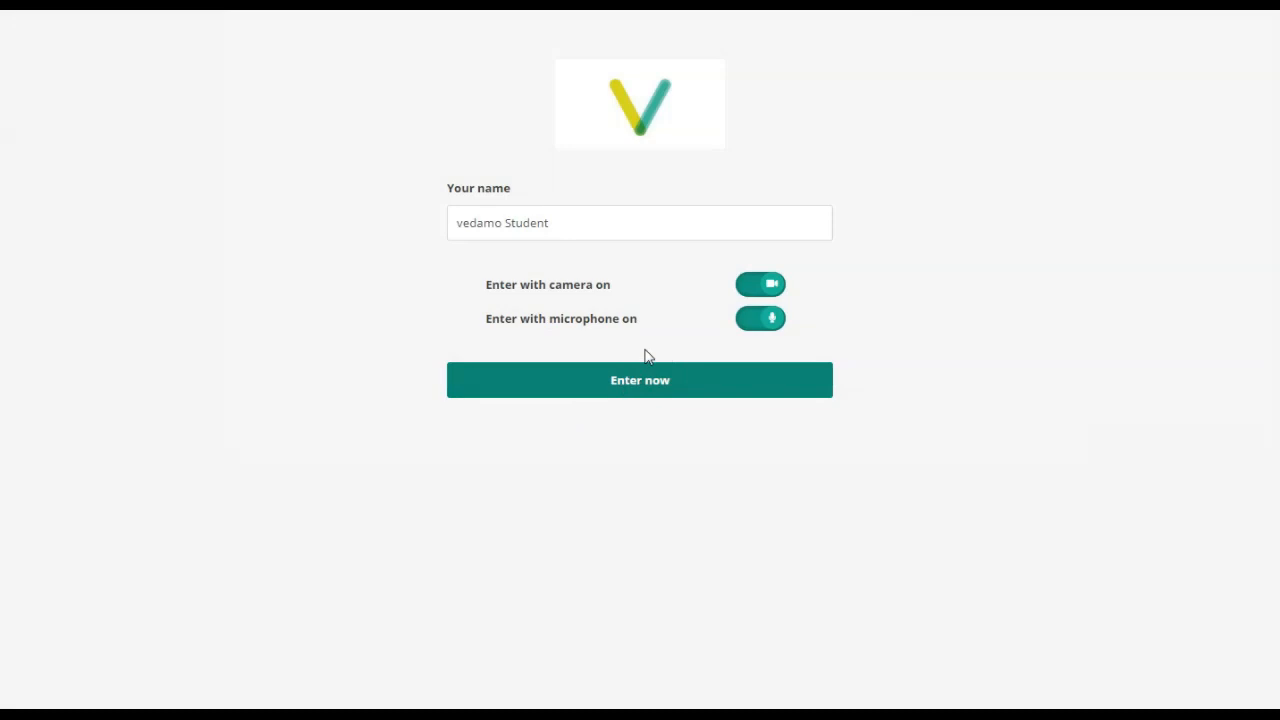
click(640, 385)
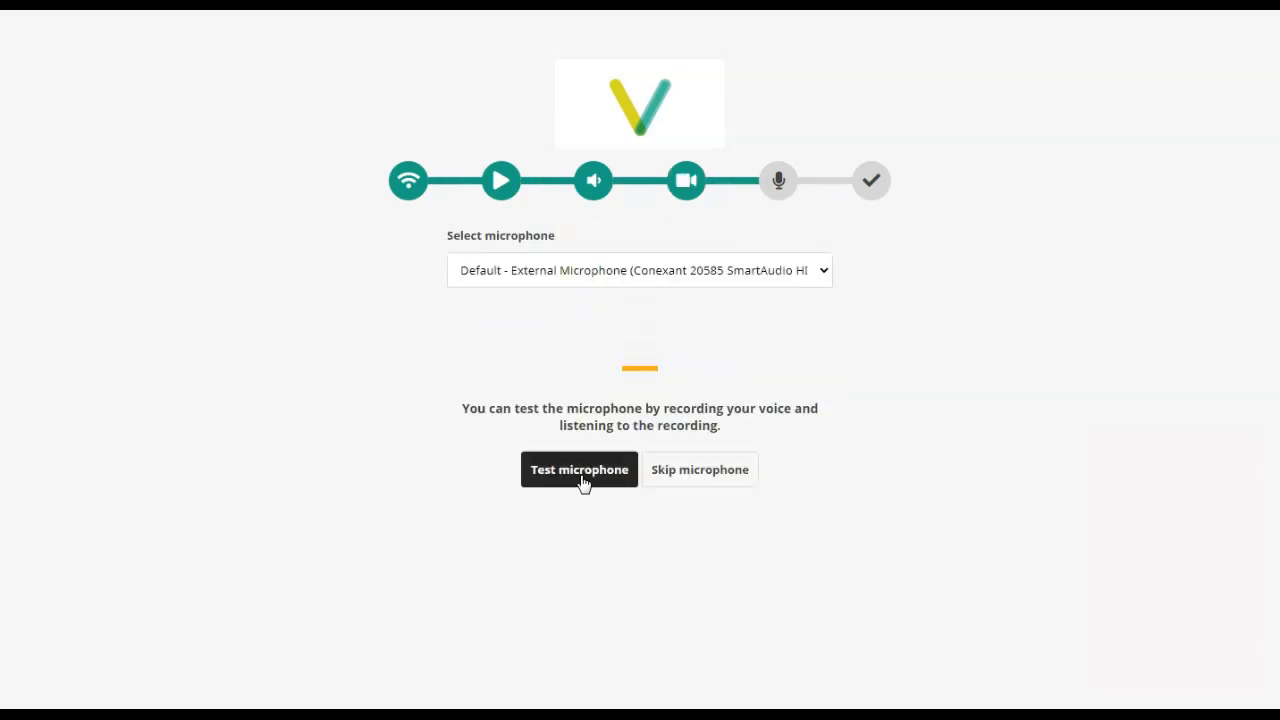
Step: Start the microphone test recording and speak into the microphone
click(588, 478)
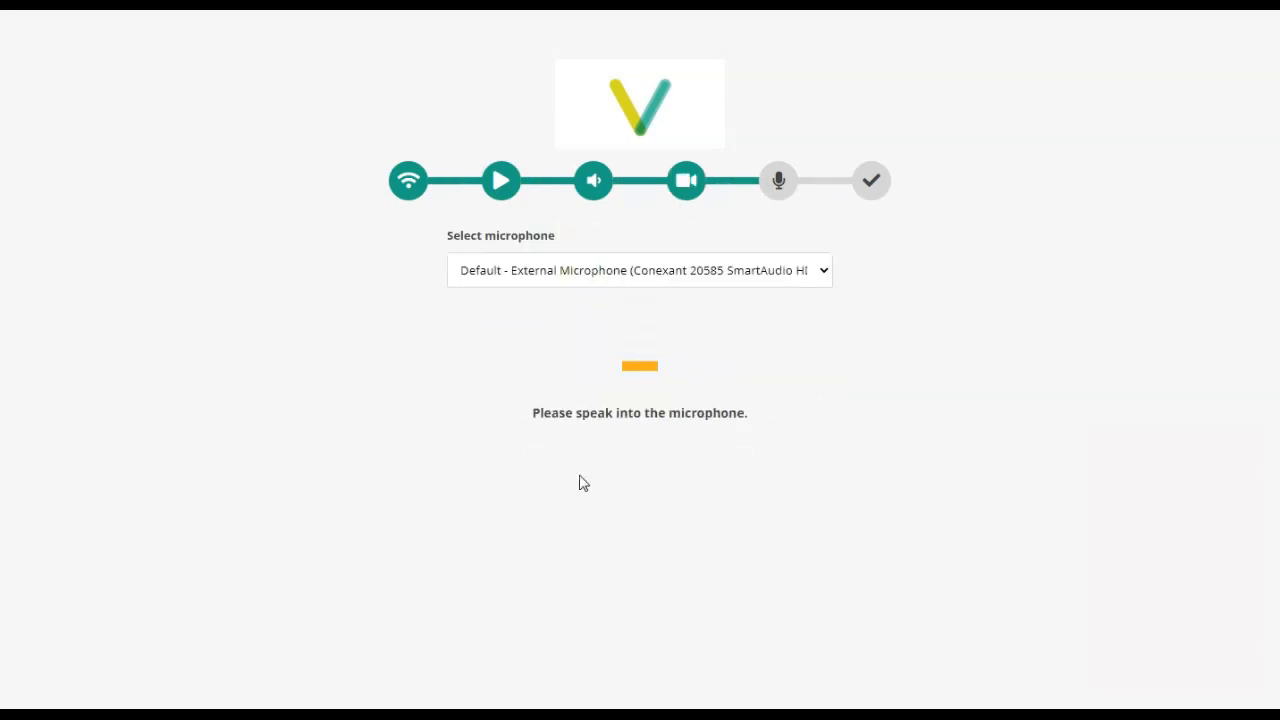